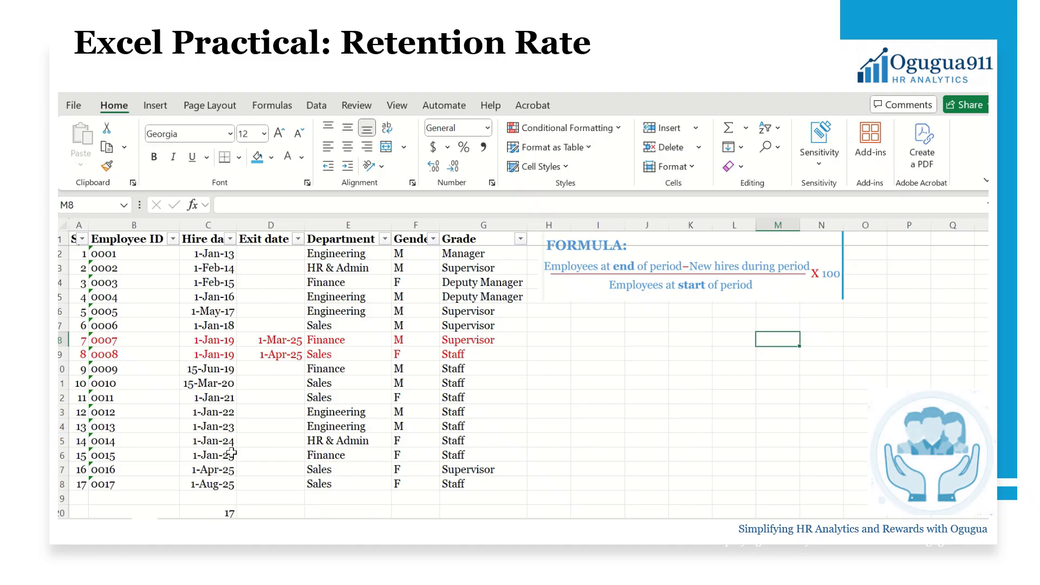
# Select the hire dates in C2:C18 and open the Conditional Formatting menu
pyautogui.moveTo(215, 456); pyautogui.dragTo(220, 481)
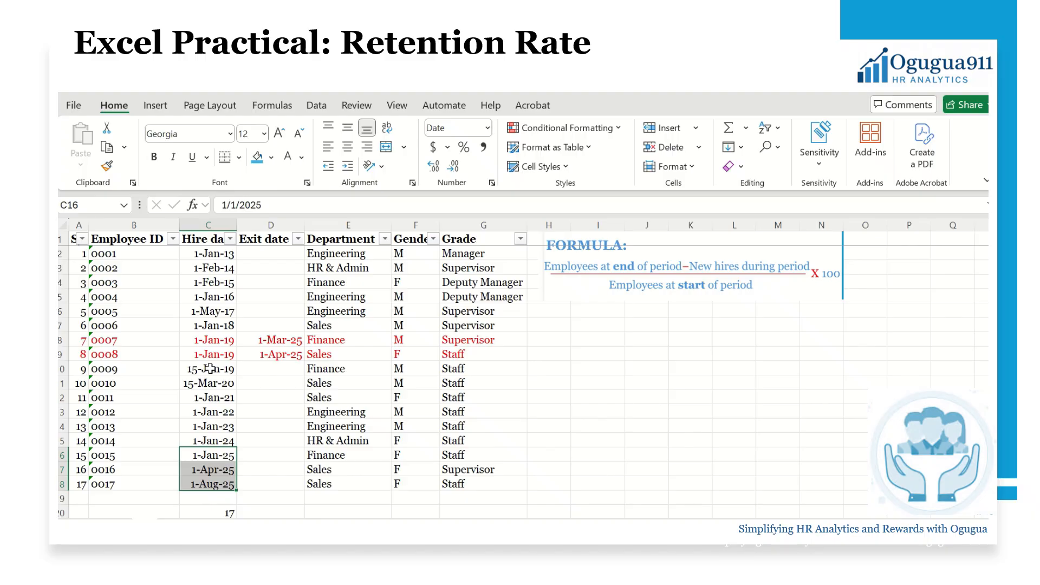
pyautogui.click(205, 223)
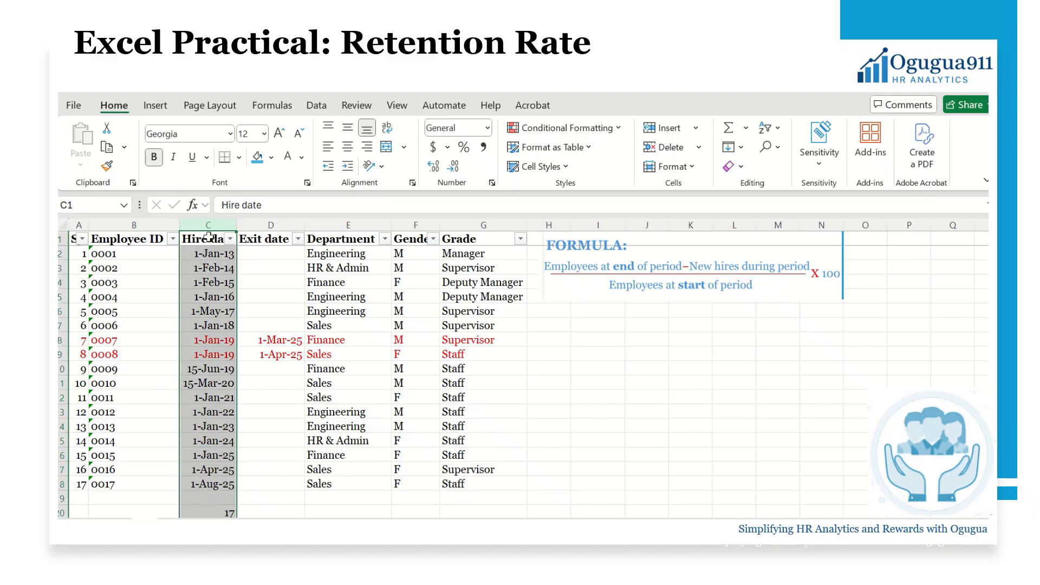
pyautogui.moveTo(223, 254); pyautogui.dragTo(231, 487)
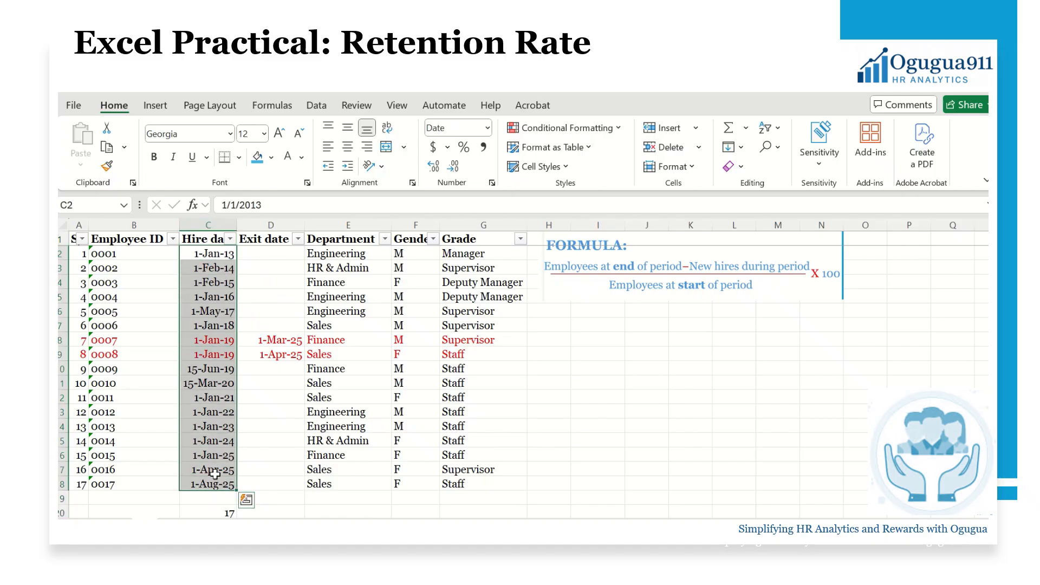
pyautogui.click(548, 123)
# Add a Greater Than 31-dec-24 rule using Light Red Fill with Dark Red Text
pyautogui.moveTo(587, 158)
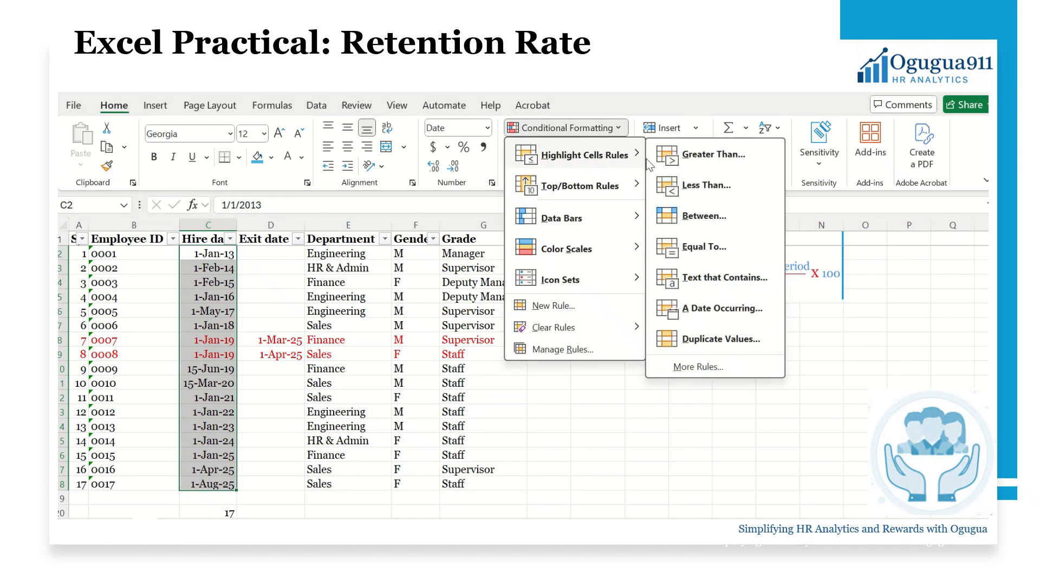
pyautogui.click(714, 155)
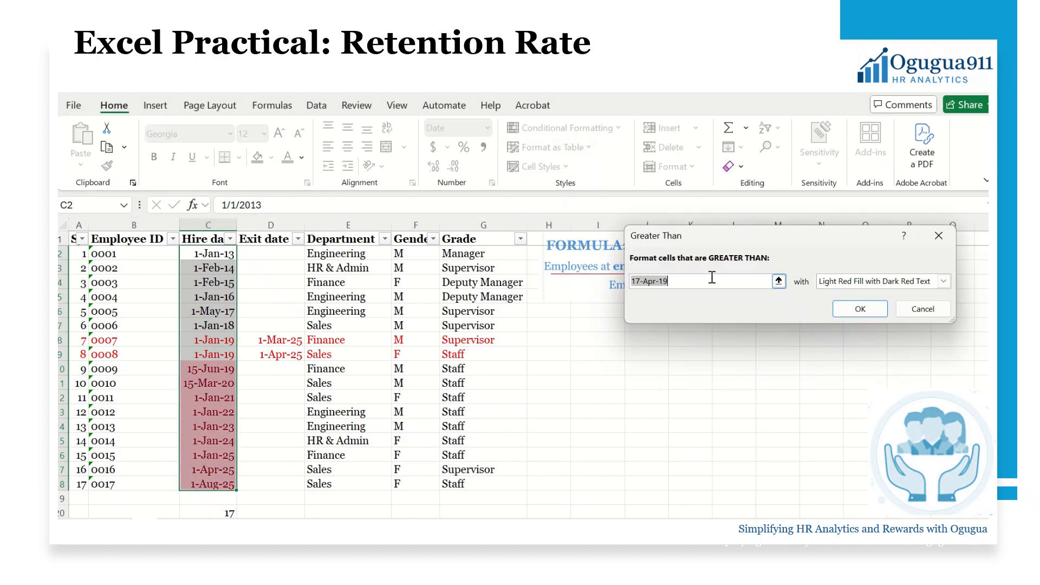
pyautogui.click(705, 285)
pyautogui.press('BackSpace')
pyautogui.press('BackSpace')
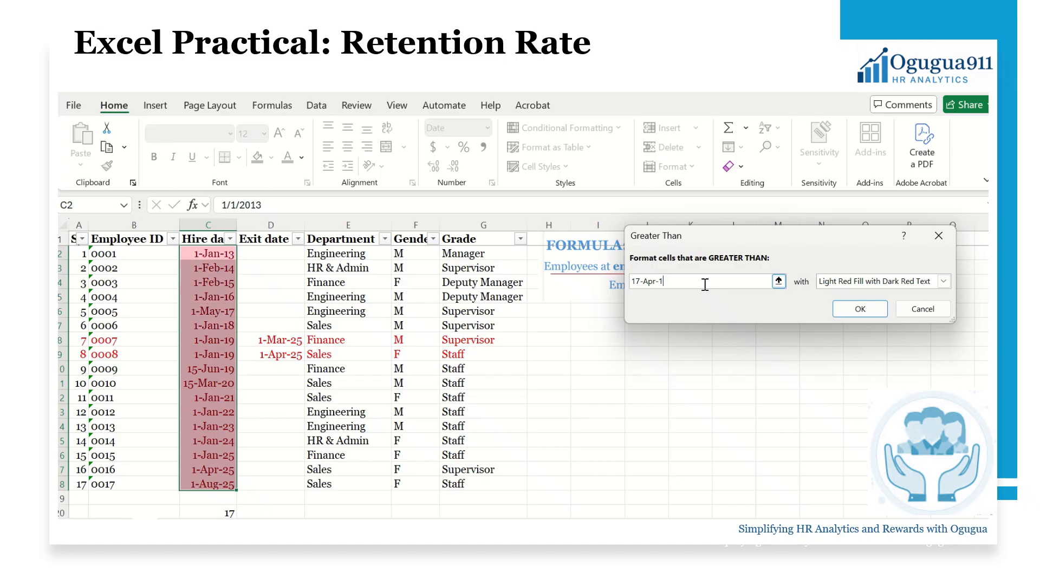
pyautogui.write('24')
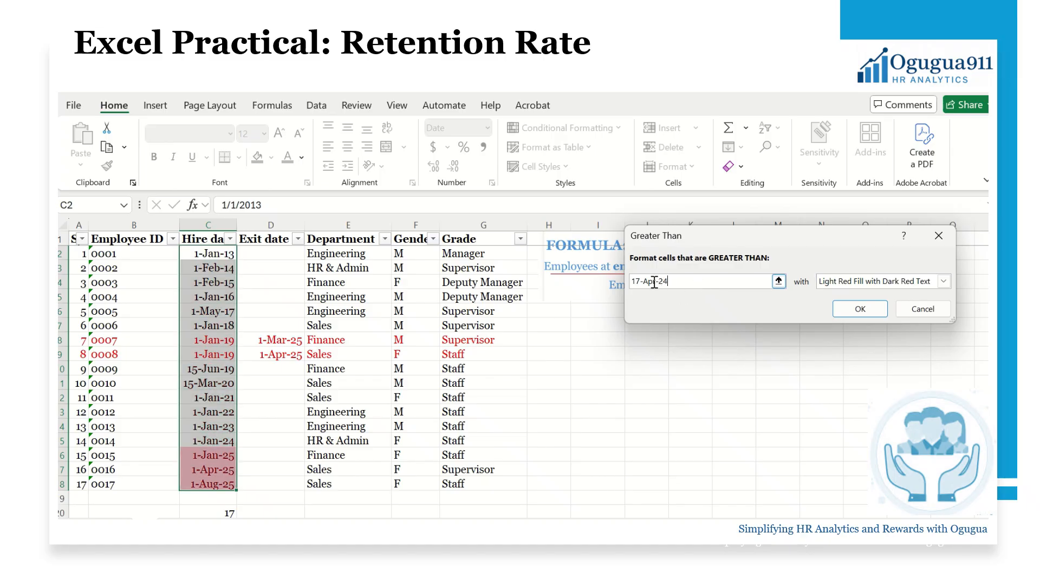
pyautogui.doubleClick(649, 281)
pyautogui.write('dec')
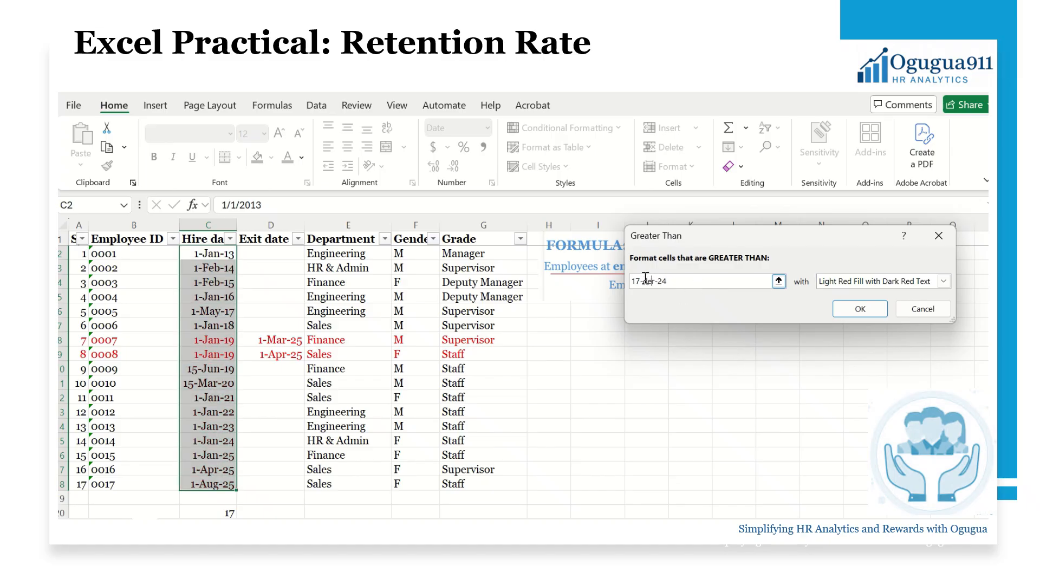
pyautogui.doubleClick(640, 281)
pyautogui.write('31')
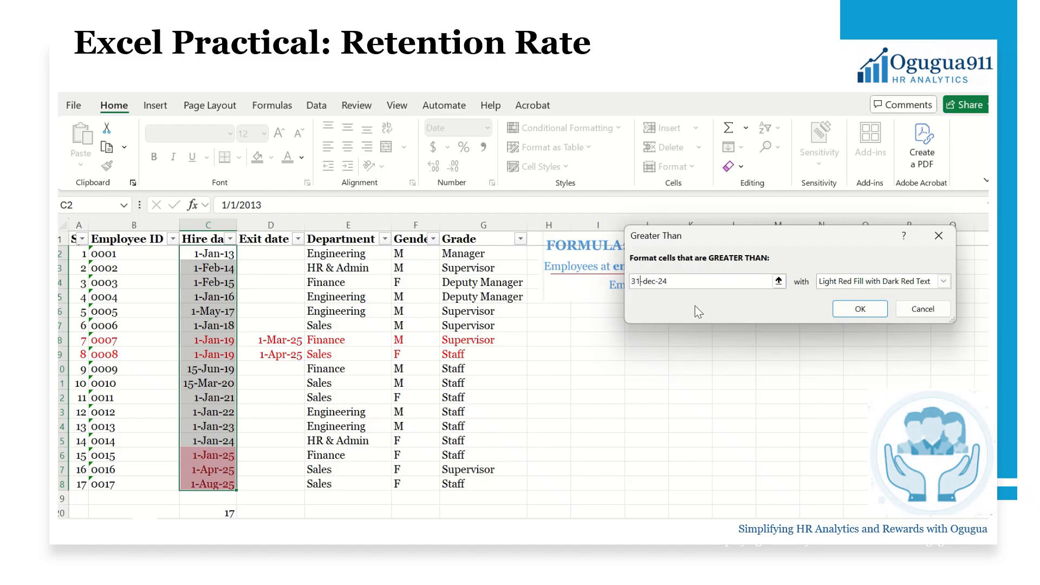
pyautogui.click(858, 309)
pyautogui.click(254, 467)
pyautogui.moveTo(221, 457); pyautogui.dragTo(222, 484)
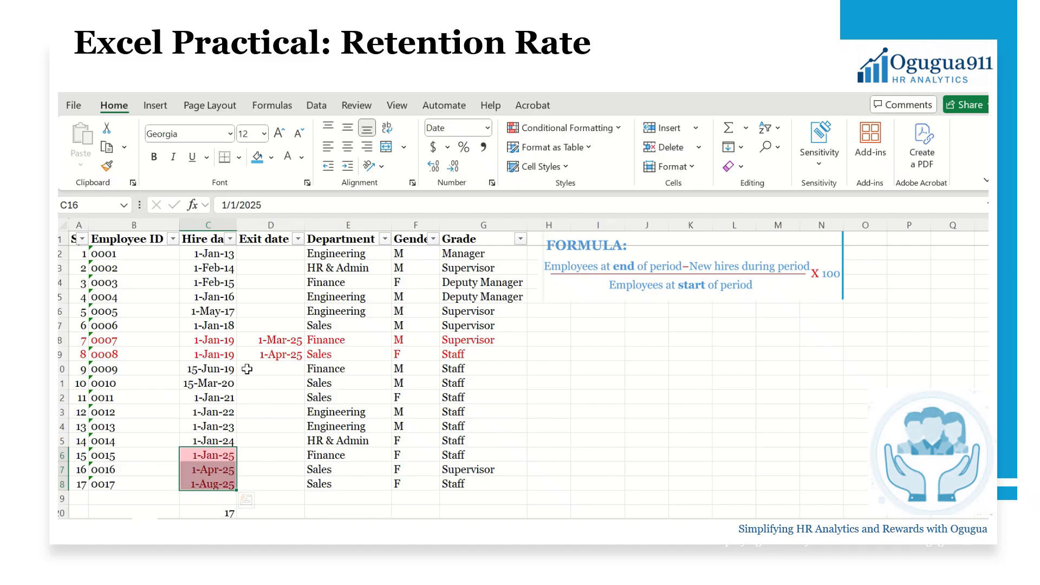
pyautogui.moveTo(229, 255); pyautogui.dragTo(231, 490)
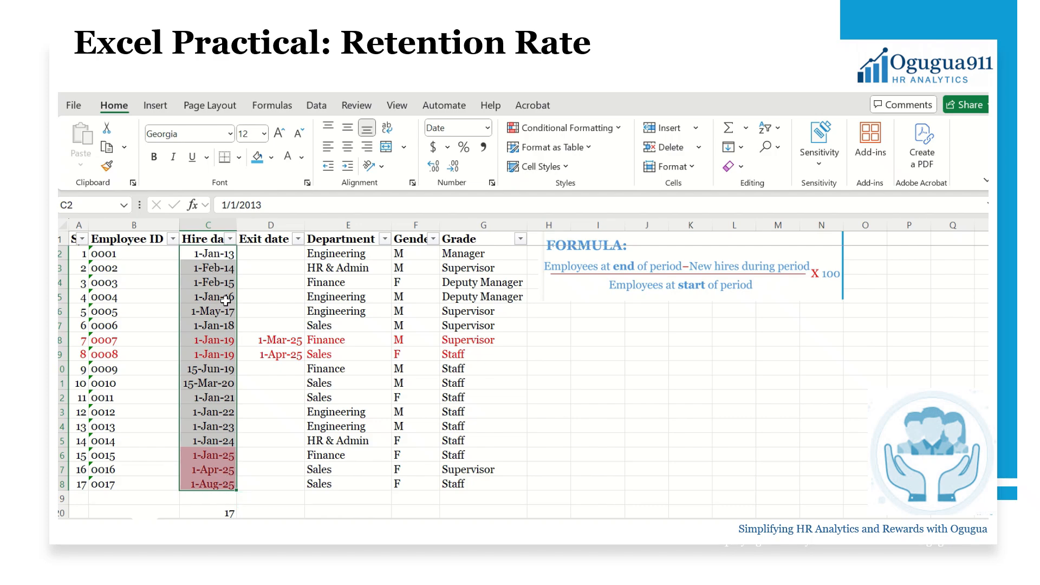
pyautogui.click(218, 513)
pyautogui.doubleClick(218, 513)
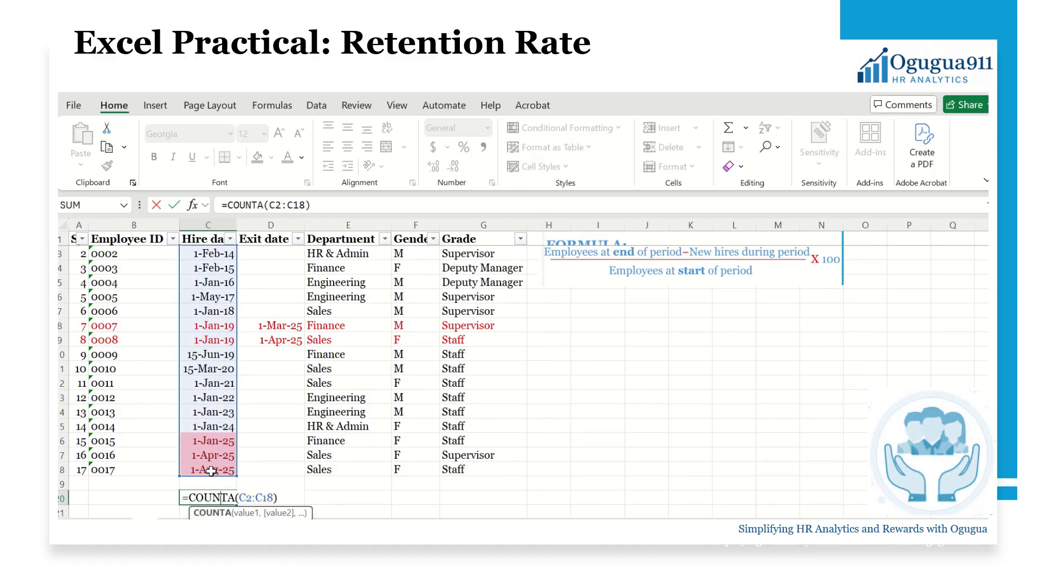
pyautogui.press('Return')
pyautogui.click(230, 482)
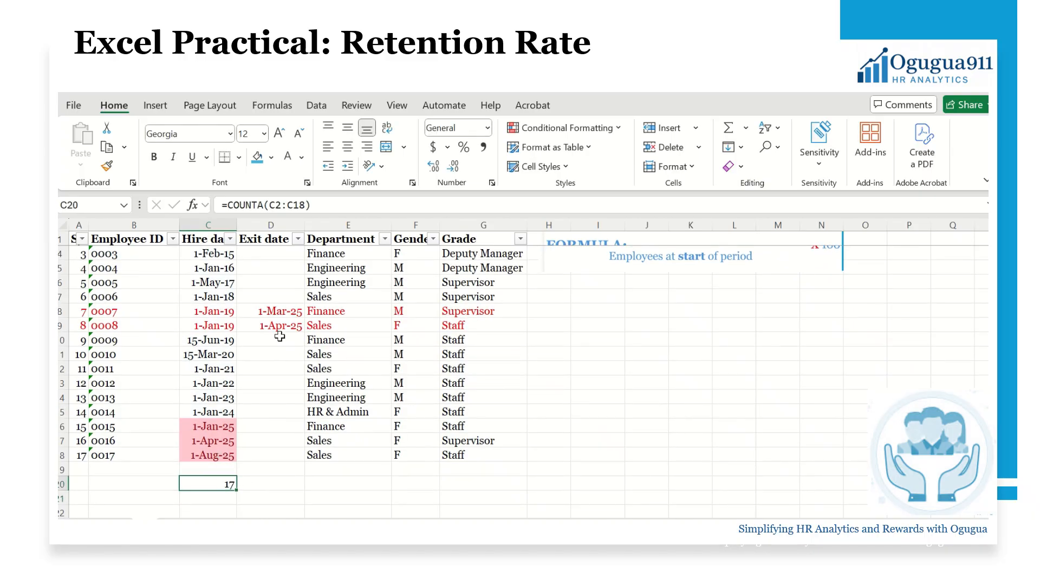
pyautogui.moveTo(62, 311); pyautogui.dragTo(61, 322)
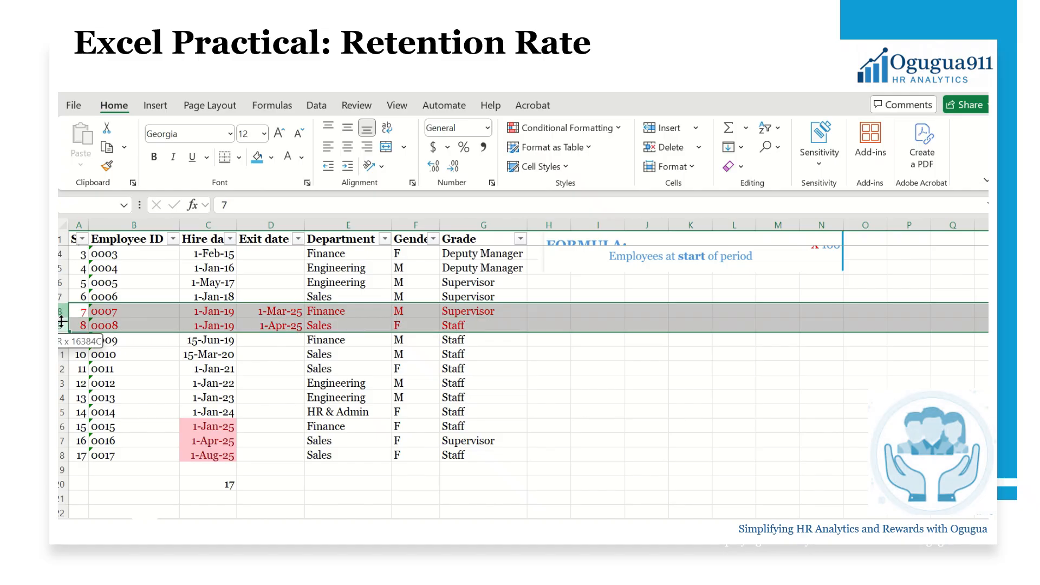
pyautogui.click(813, 354)
pyautogui.hotkey('ctrl', 'Up')
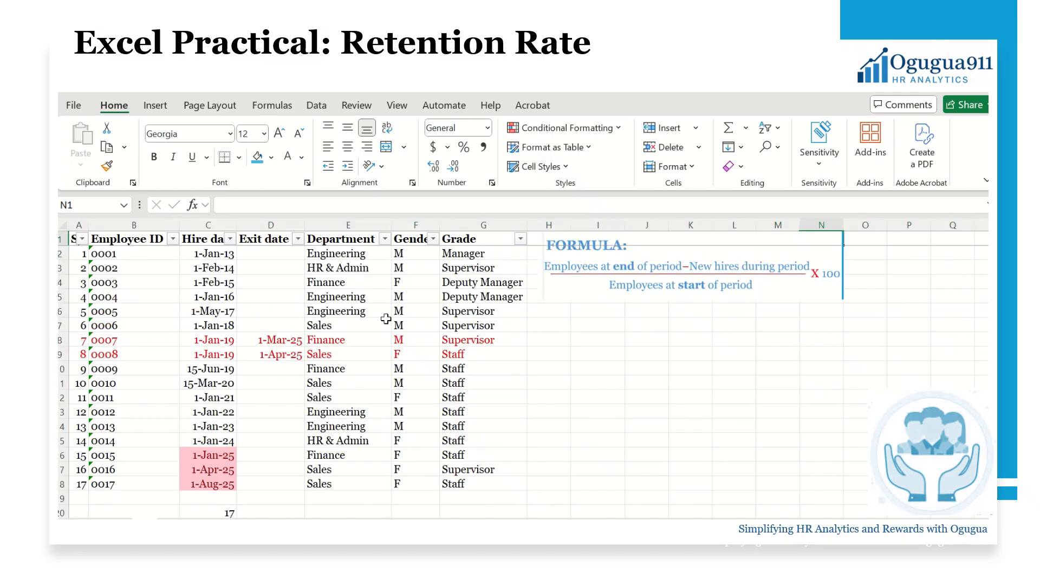
pyautogui.click(298, 240)
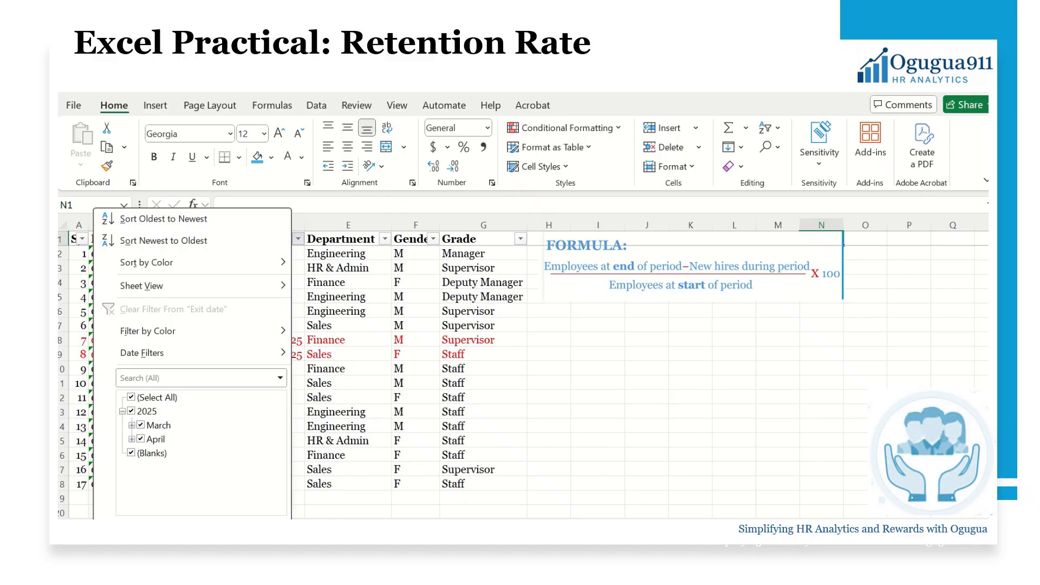
pyautogui.click(262, 533)
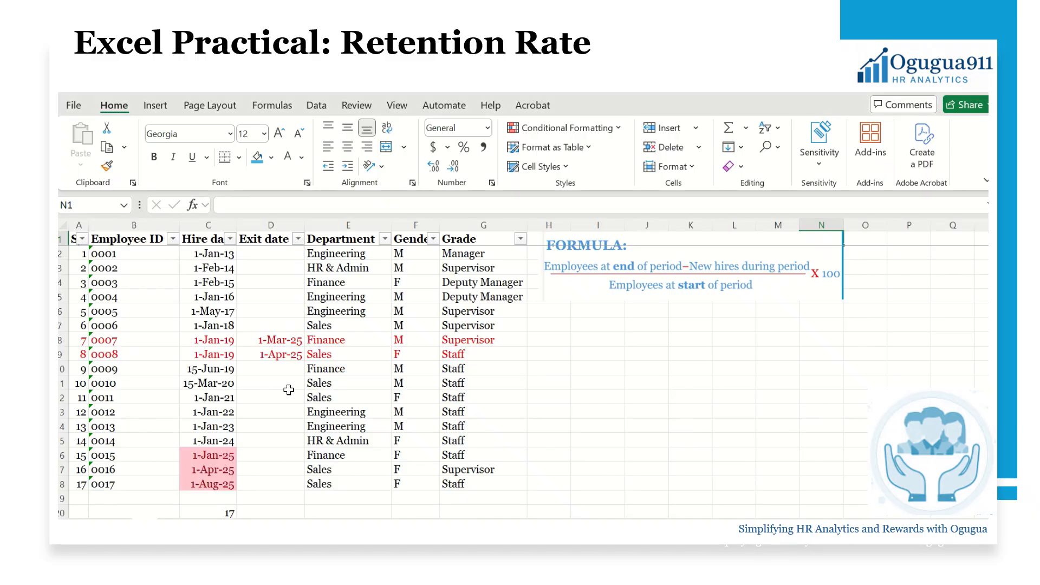
pyautogui.click(251, 511)
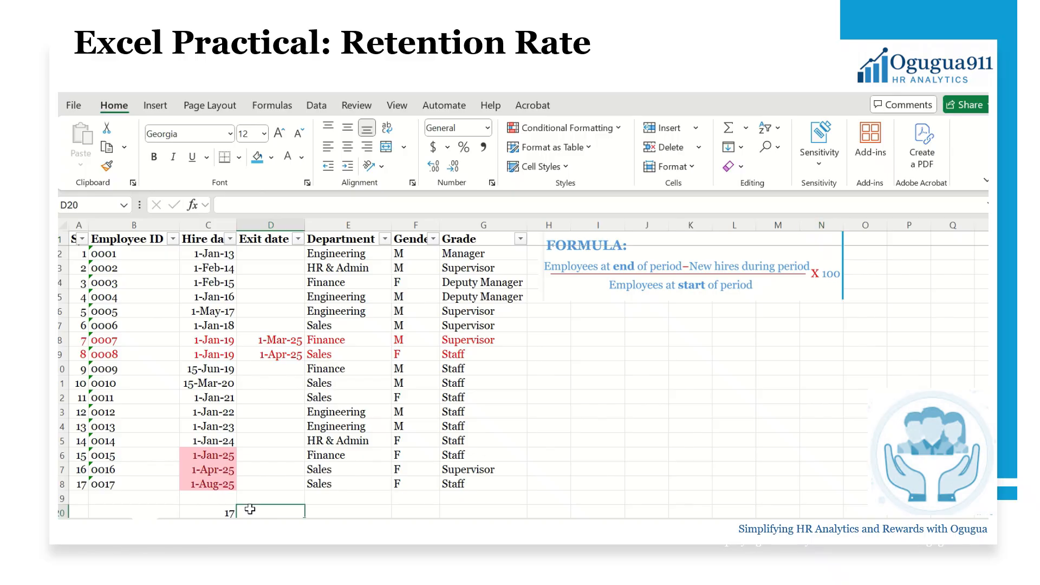
pyautogui.click(229, 511)
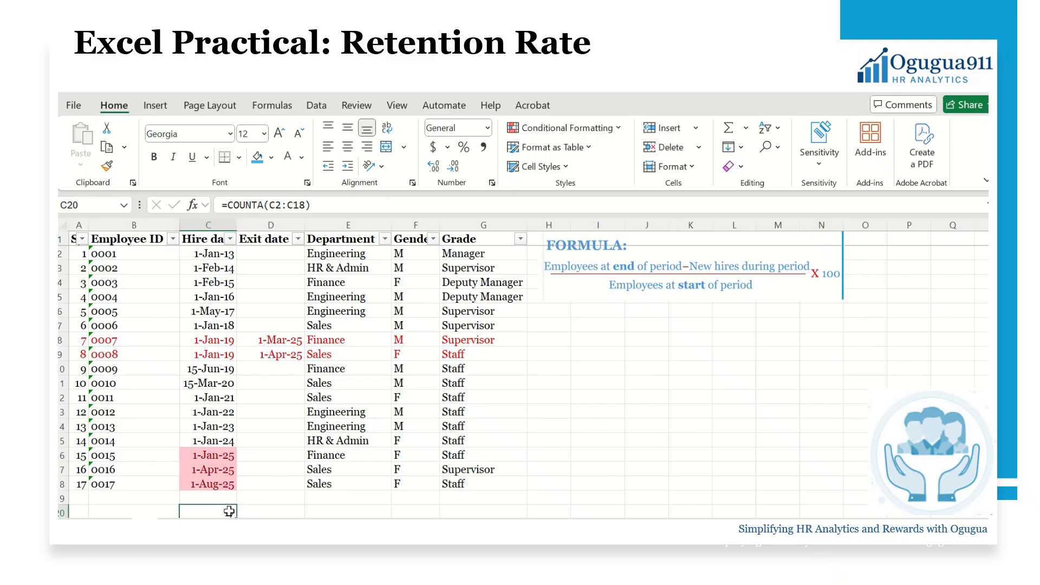
pyautogui.click(604, 339)
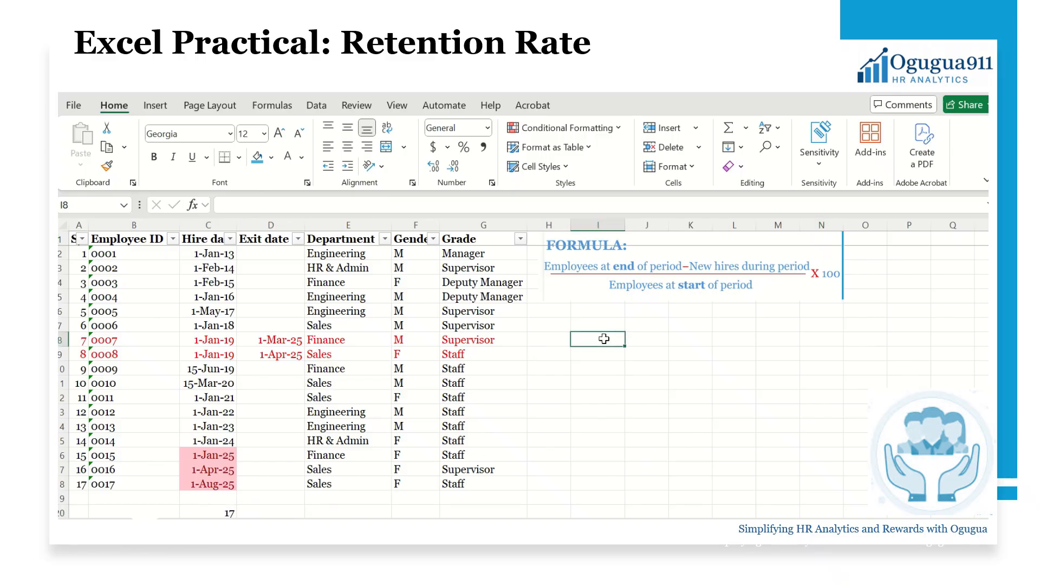
# Enter the formula =(15-3) in I8 so it shows 12
pyautogui.write('=15')
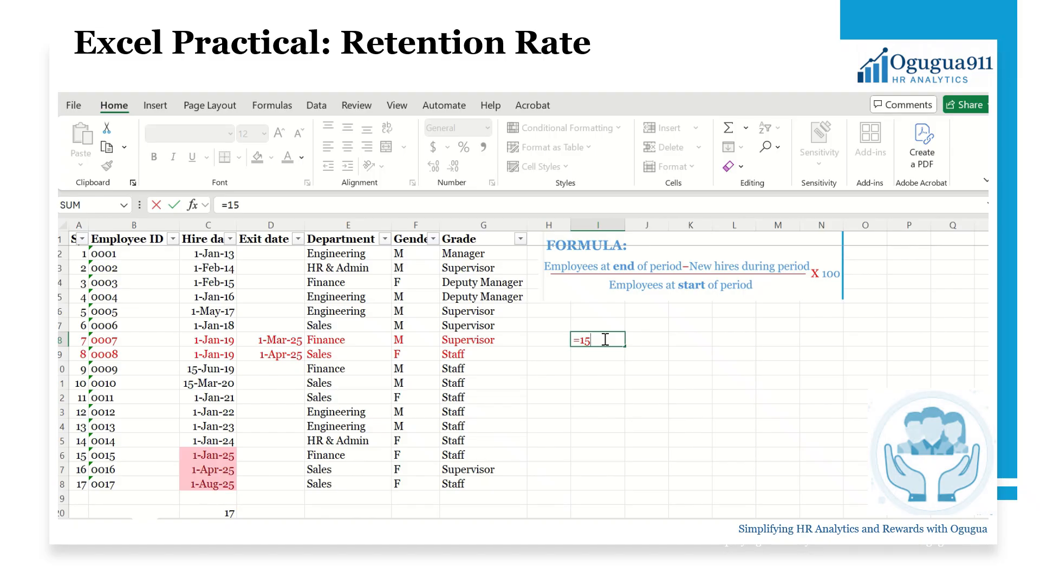
pyautogui.write('3)')
pyautogui.press('Left')
pyautogui.press('Left')
pyautogui.press('Left')
pyautogui.press('Left')
pyautogui.press('Left')
pyautogui.write('(/')
pyautogui.press('BackSpace')
pyautogui.press('Return')
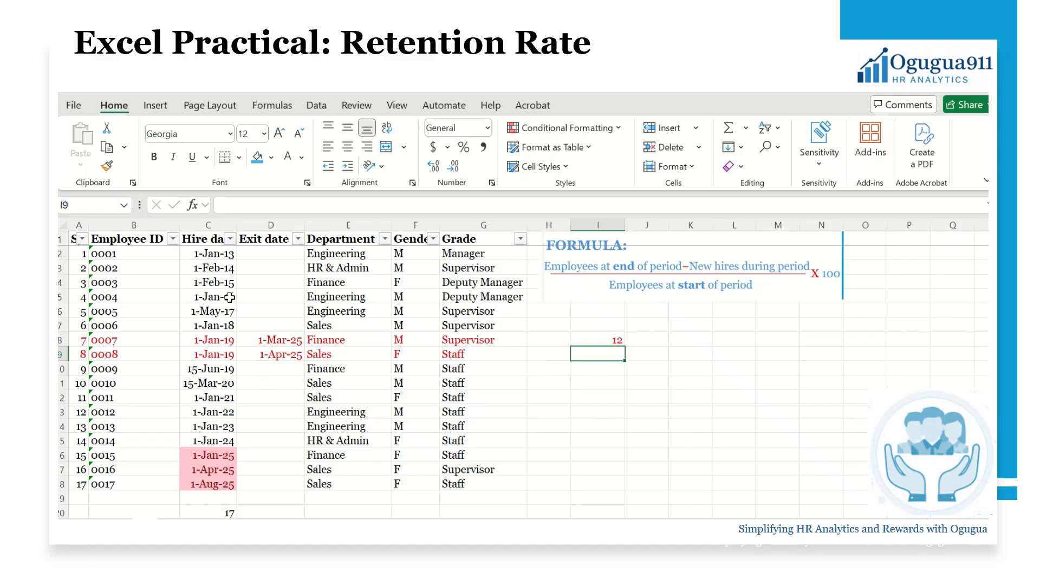
pyautogui.click(227, 453)
# Review the hire dates, then change I8 to =(15-3)/14 for a 0.85714 ratio
pyautogui.moveTo(226, 454); pyautogui.dragTo(224, 482)
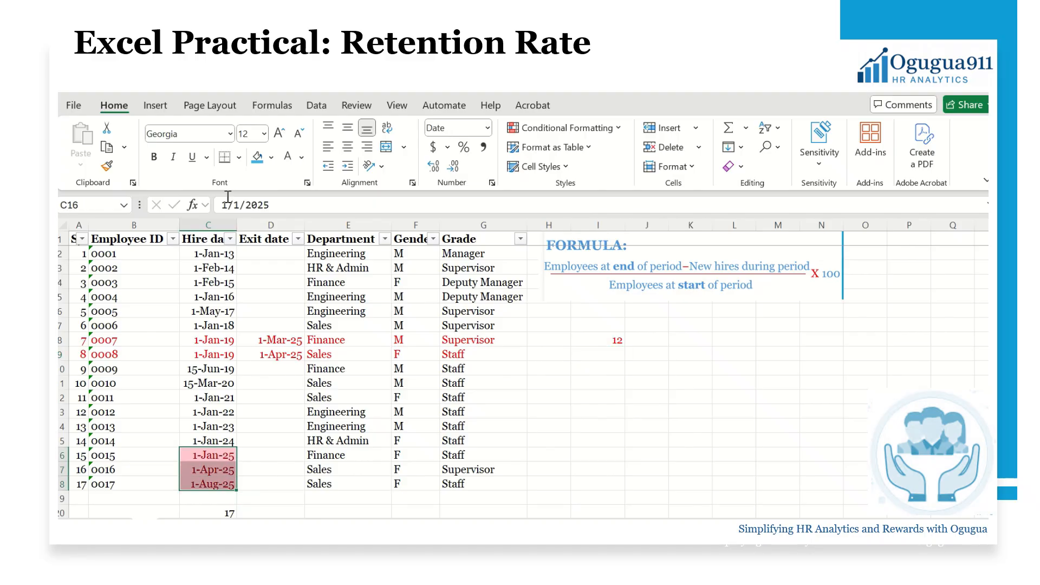
pyautogui.moveTo(226, 252); pyautogui.dragTo(227, 441)
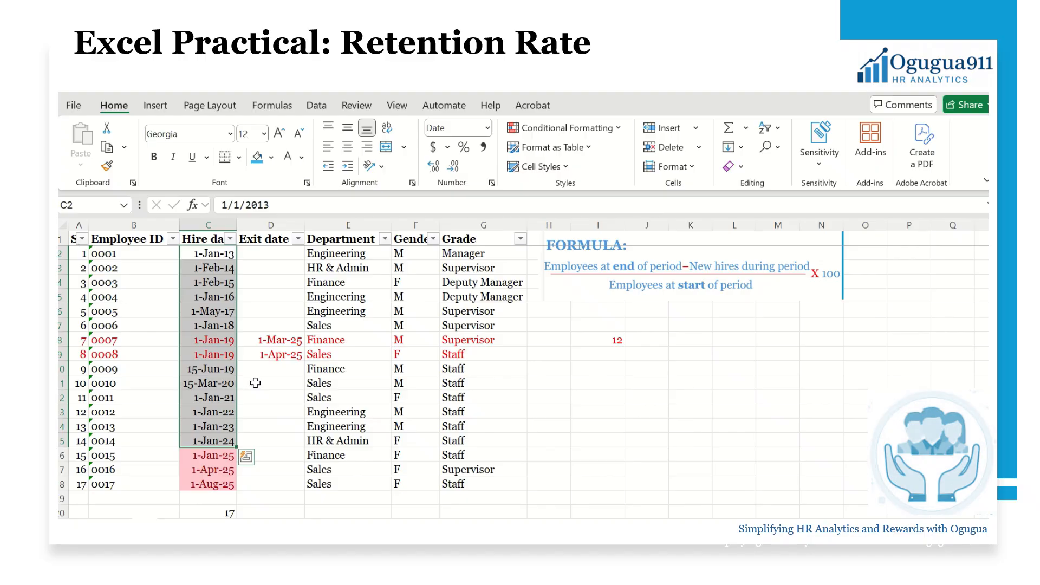
pyautogui.click(600, 342)
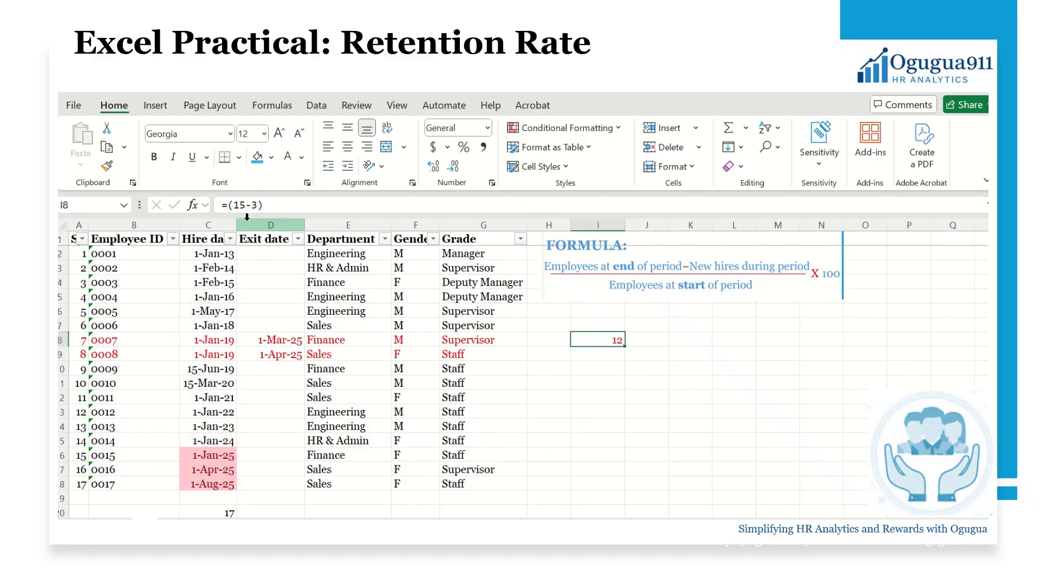
pyautogui.click(278, 207)
pyautogui.write('/')
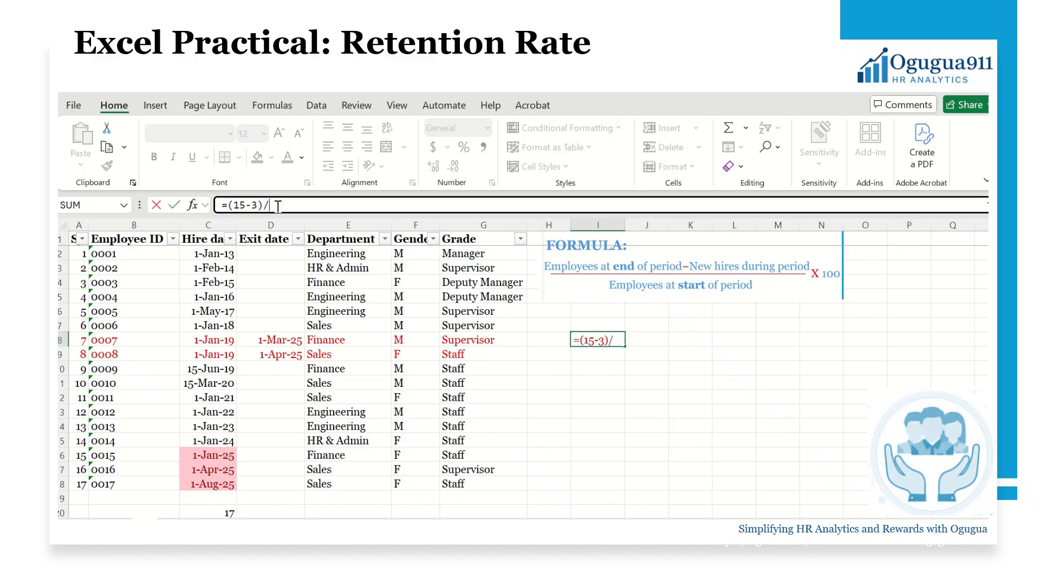
pyautogui.write('14')
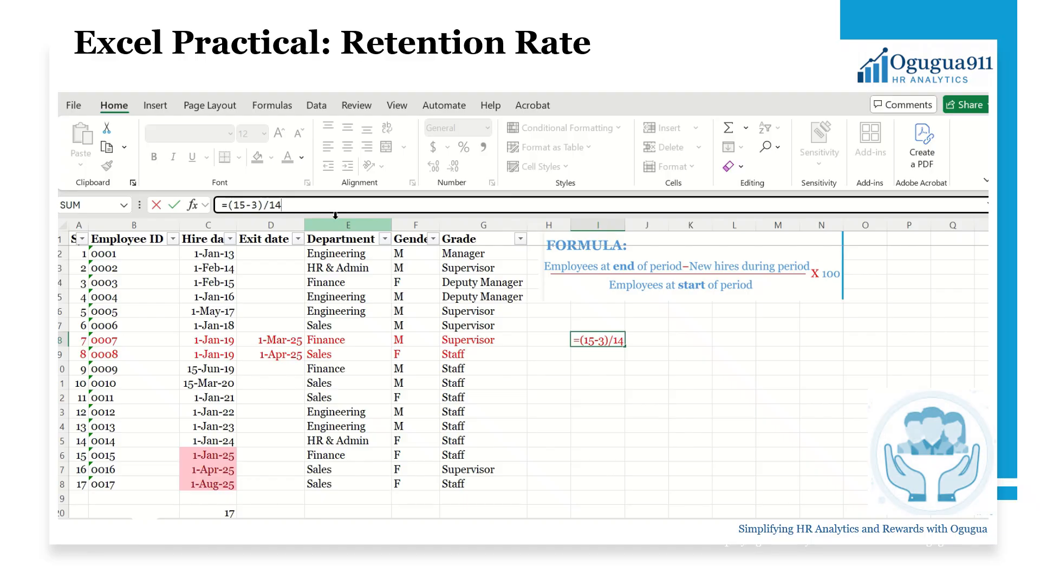
pyautogui.press('Return')
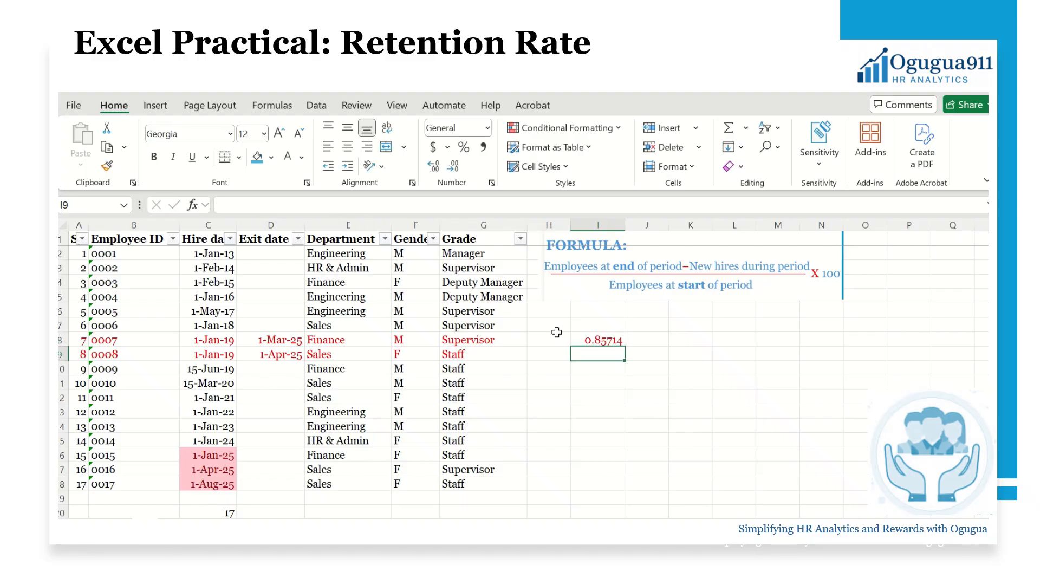
pyautogui.click(596, 340)
# Format I8 as a percentage showing 86%, then switch to the retention trend sheet
pyautogui.click(463, 149)
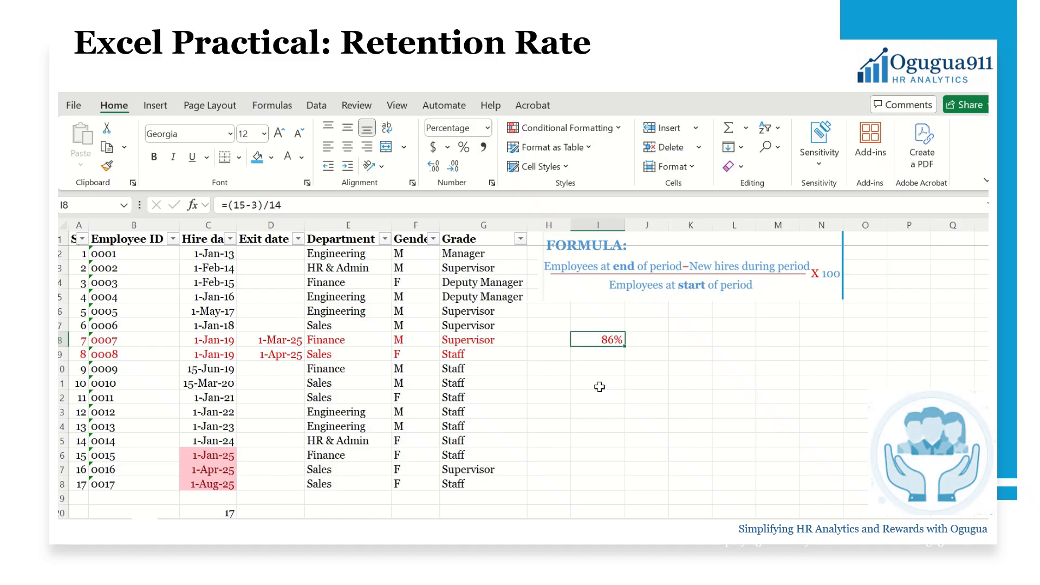
pyautogui.click(574, 366)
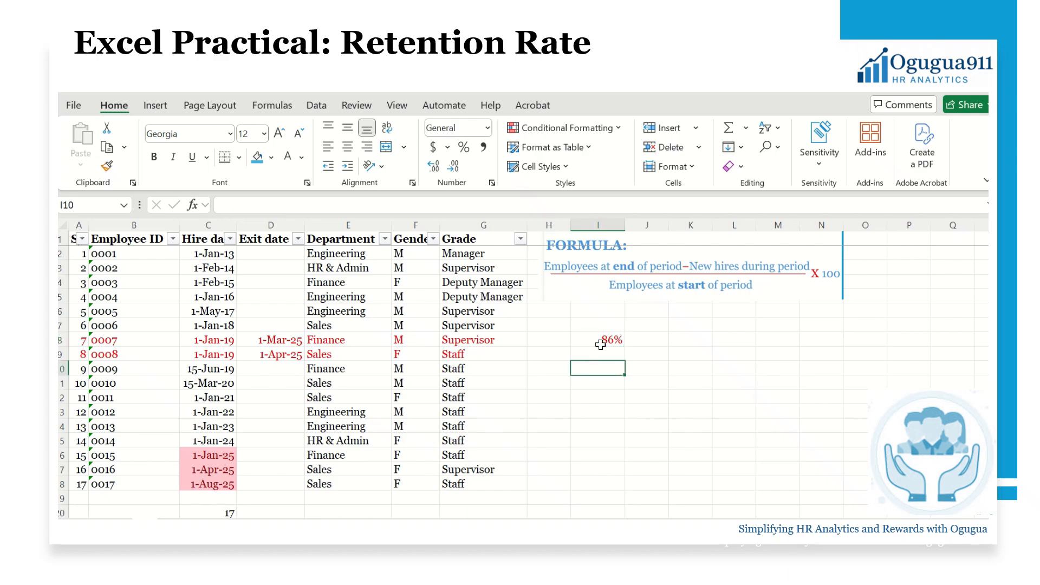
pyautogui.click(607, 340)
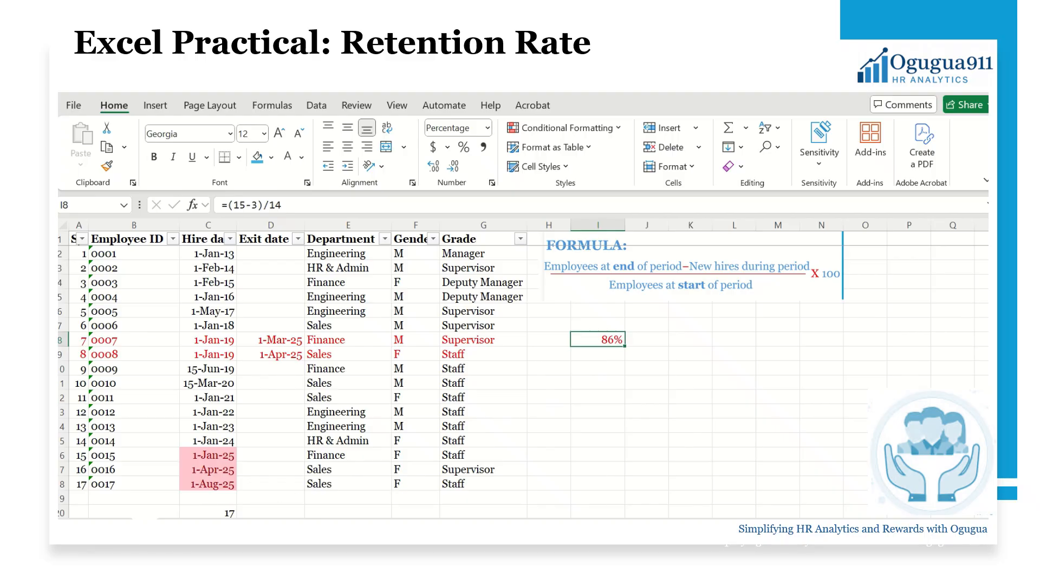
pyautogui.click(187, 520)
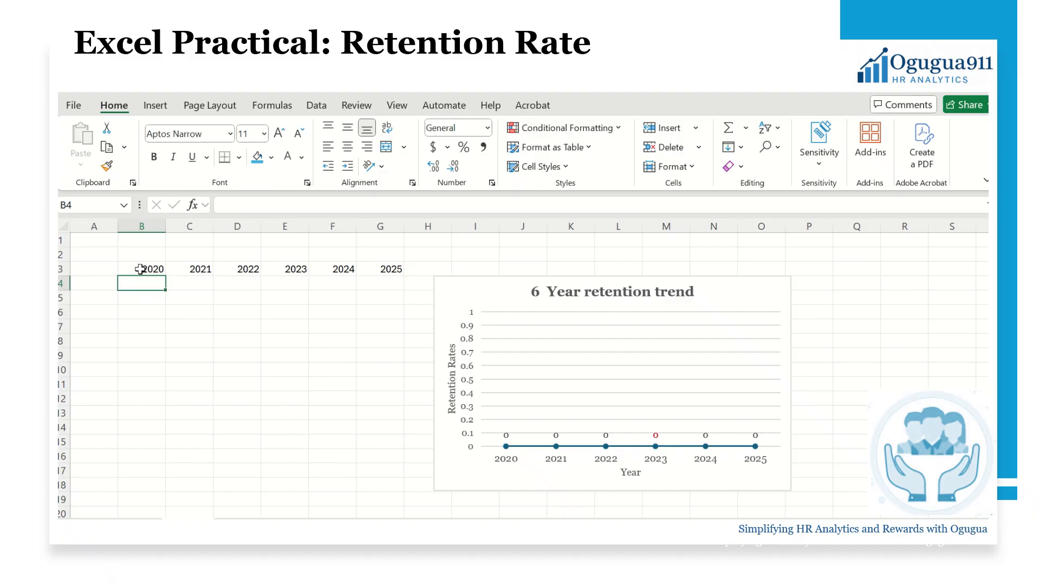
# Enter 100 in B4 as the 2020 retention value
pyautogui.write('100')
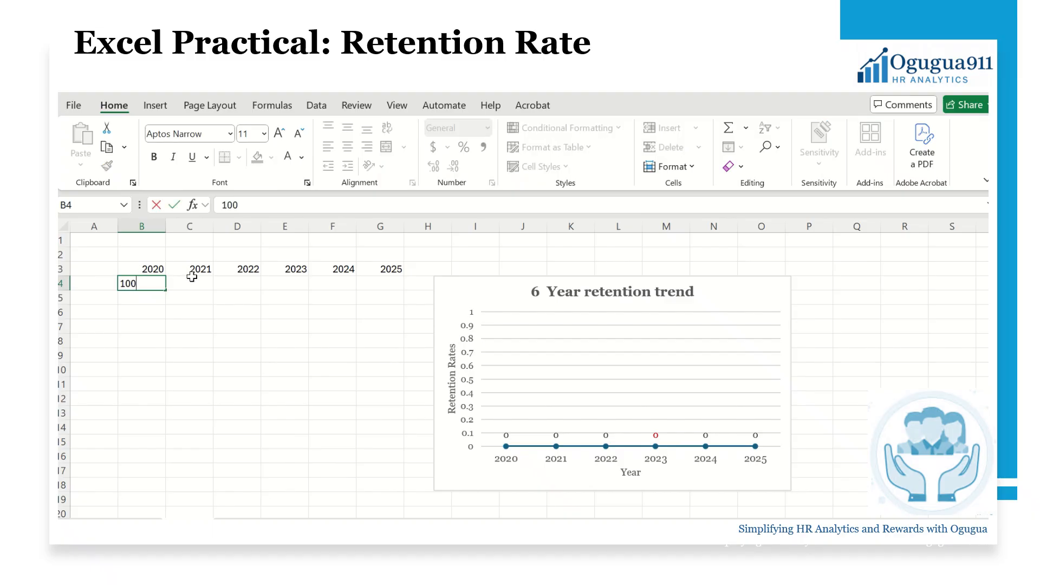
pyautogui.click(192, 277)
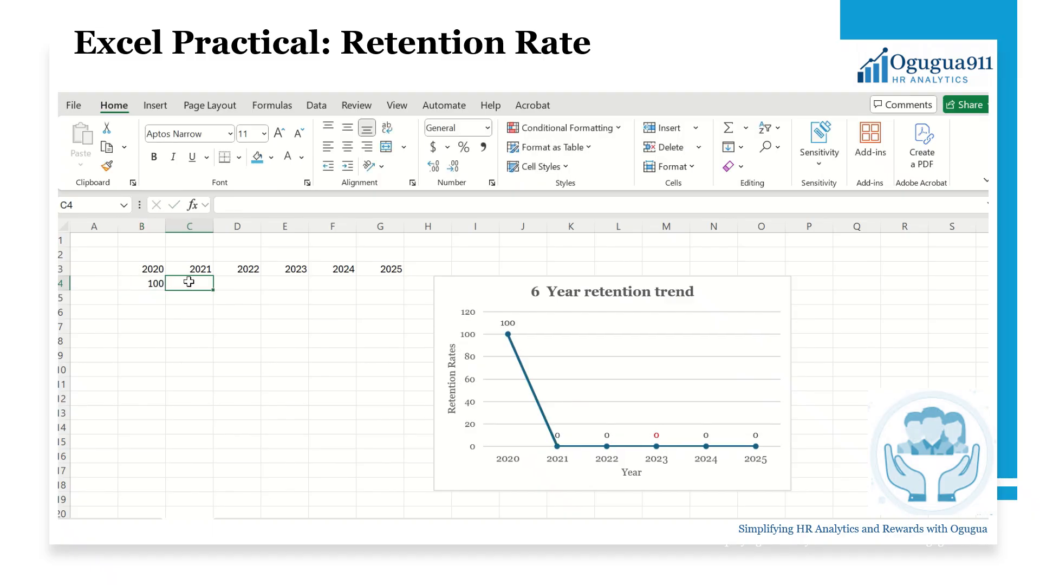